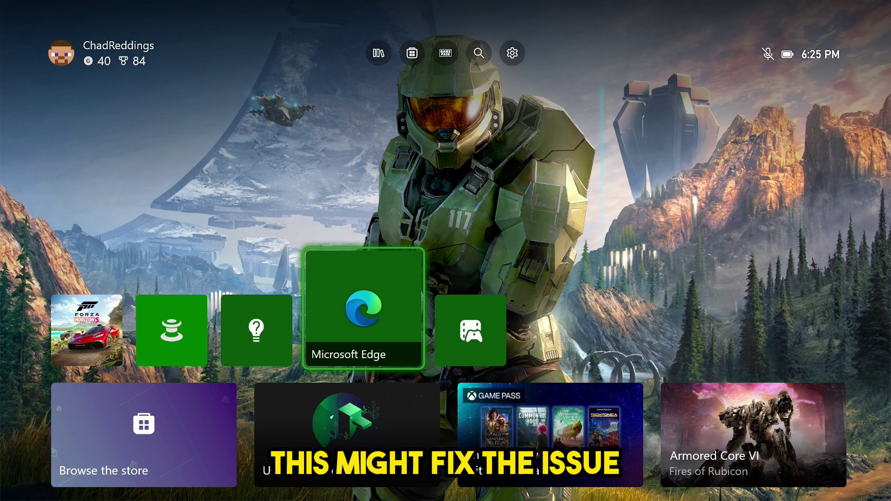
Quit Forza Horizon 5 from the guide and return to the Home screen
key("Left")
key("Left")
key("Left")
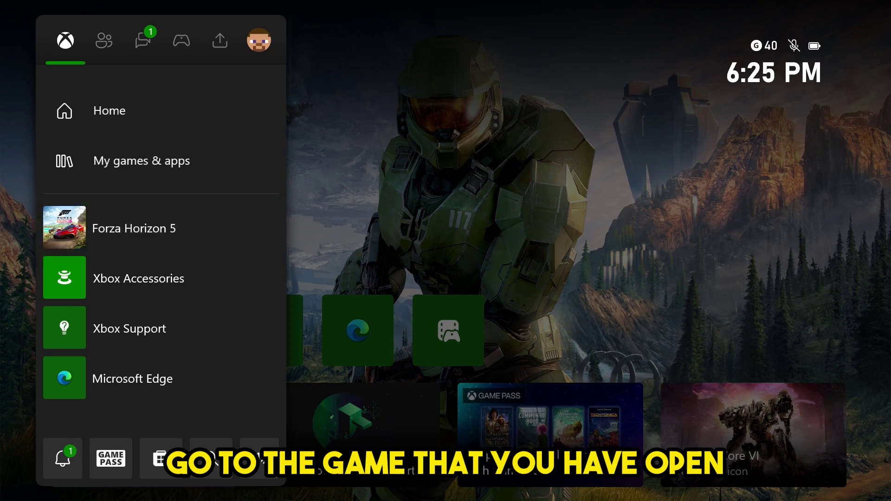
key("Menu")
key("Down")
key("Down")
key("Down")
key("Down")
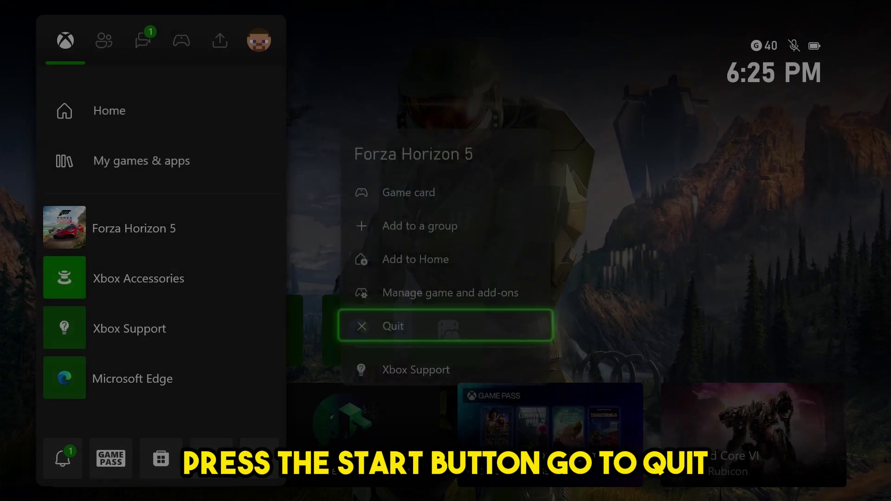
key("Return")
key("Escape")
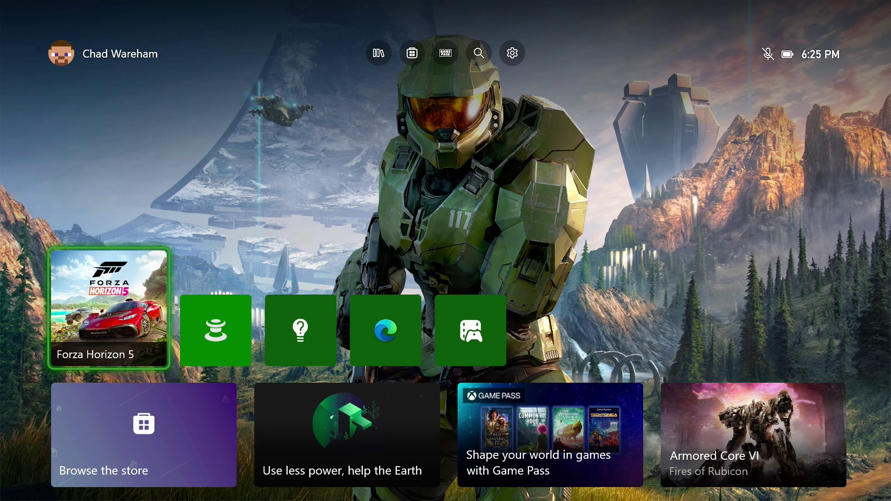
key("Right")
key("Right")
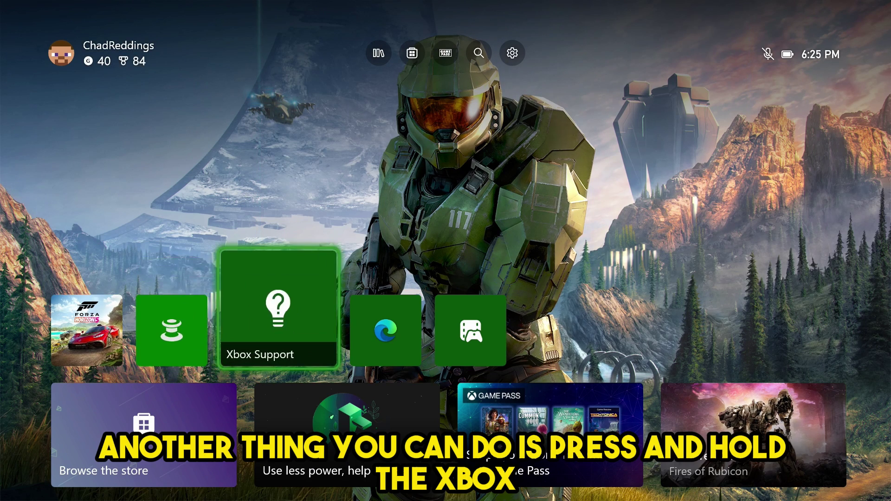
key("super")
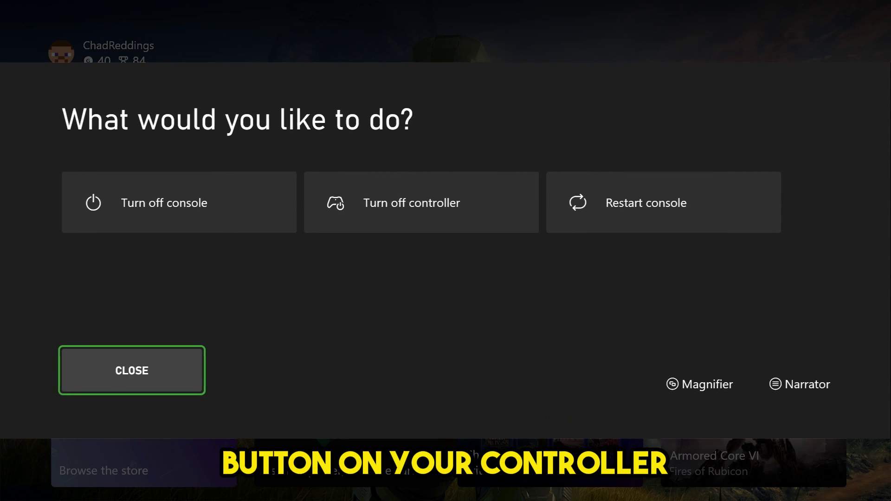
key("Up")
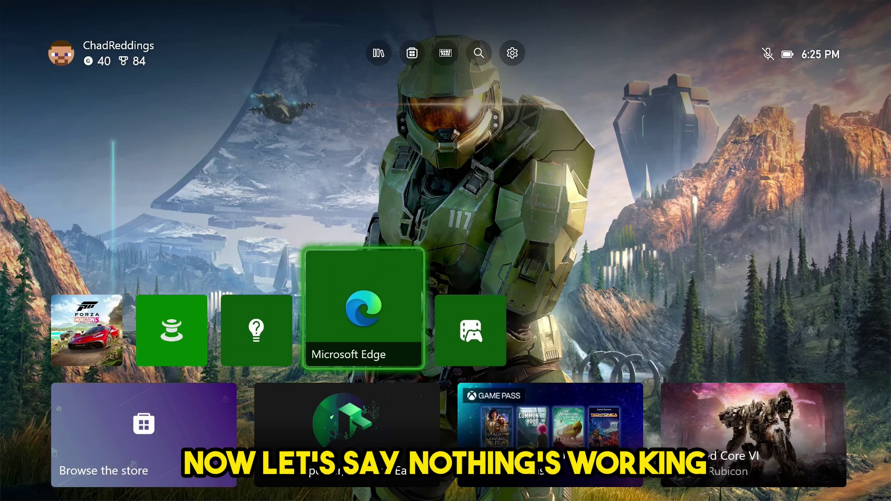
Run Test network connection under General > Network settings, confirming the console reaches the Internet
key("Up")
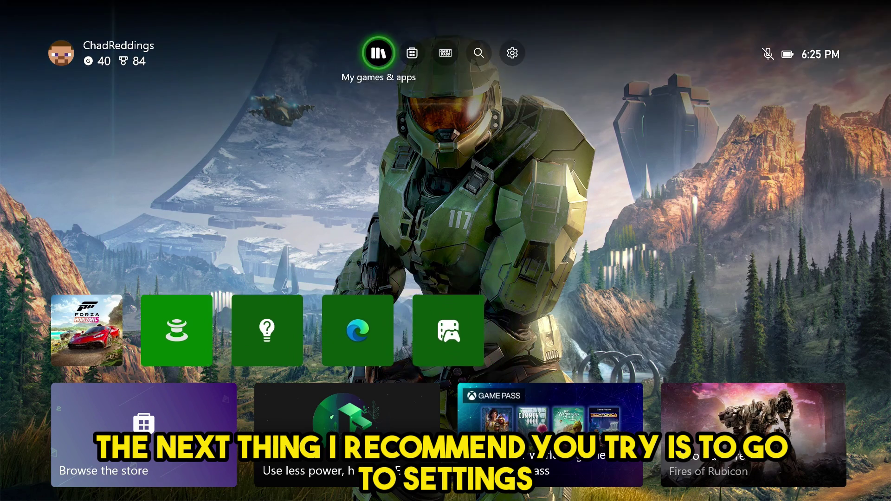
key("Right")
key("Right")
key("Right")
key("Right")
key("Return")
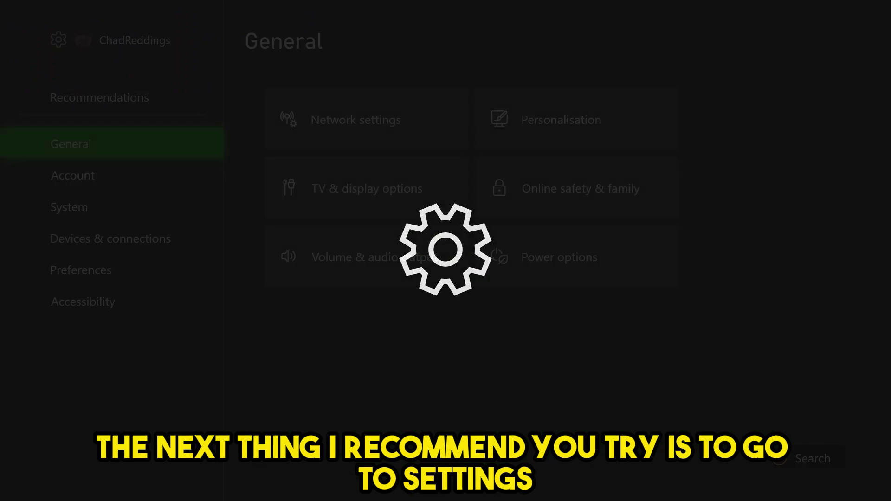
key("Right")
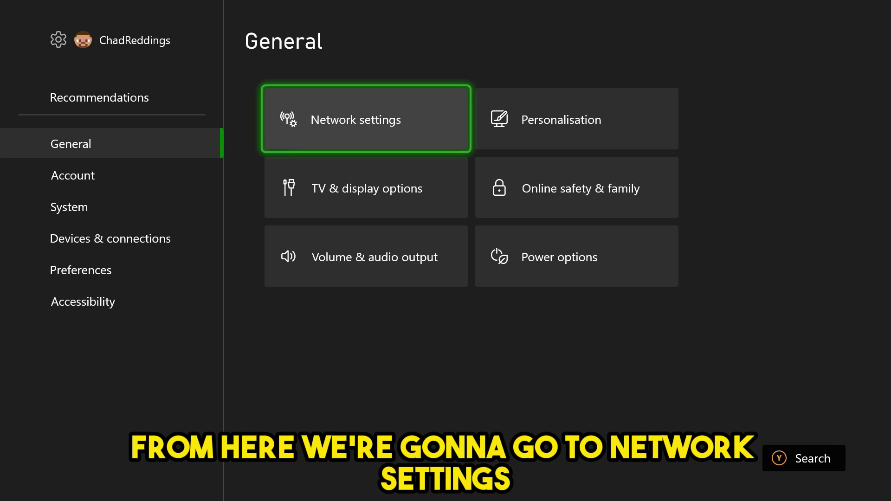
key("Return")
key("Down")
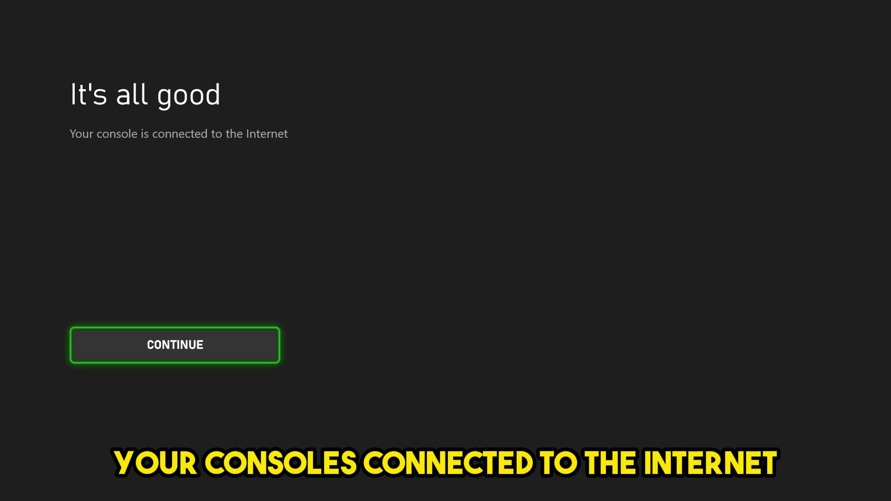
key("Return")
key("Escape")
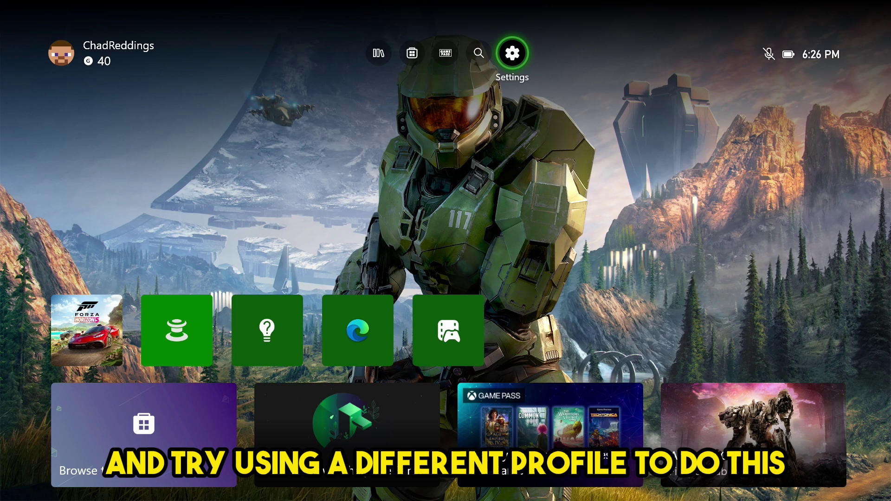
key("super")
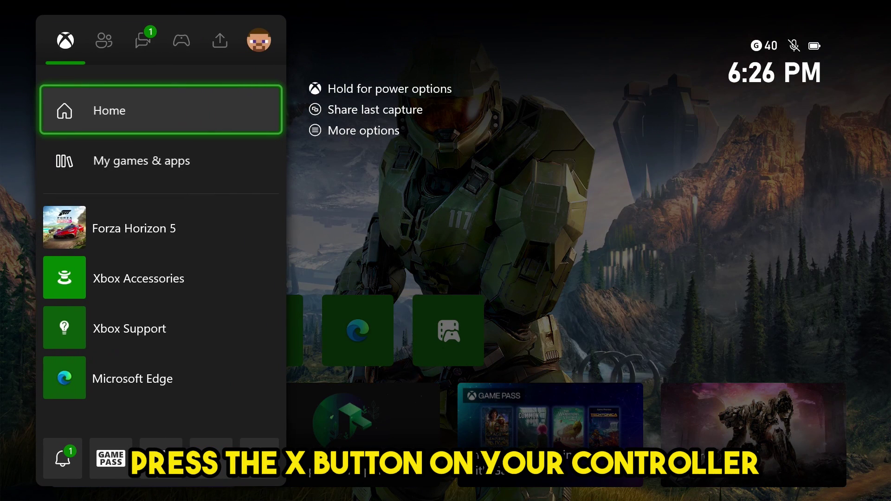
key("Right")
key("Right")
key("Right")
key("Right")
key("Right")
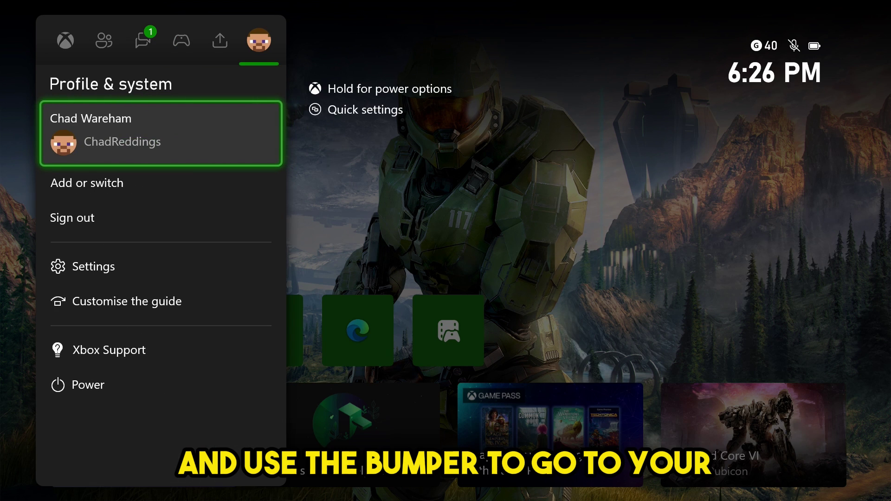
key("Down")
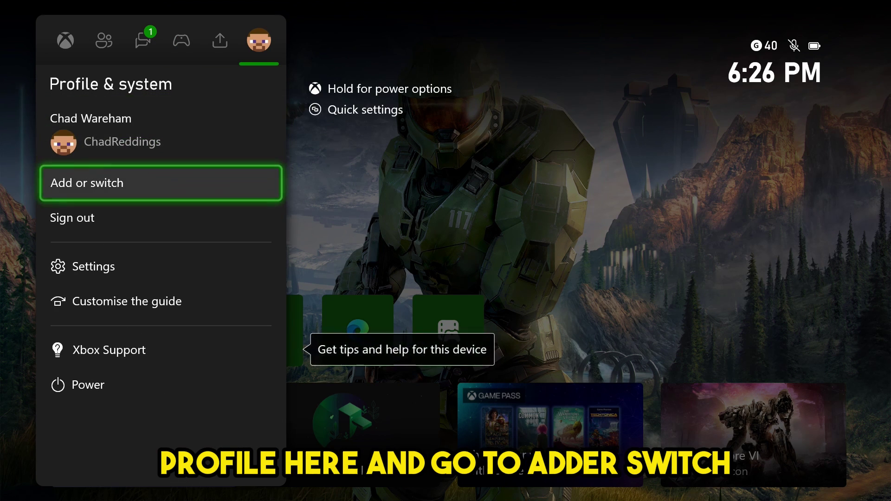
key("Return")
key("Down")
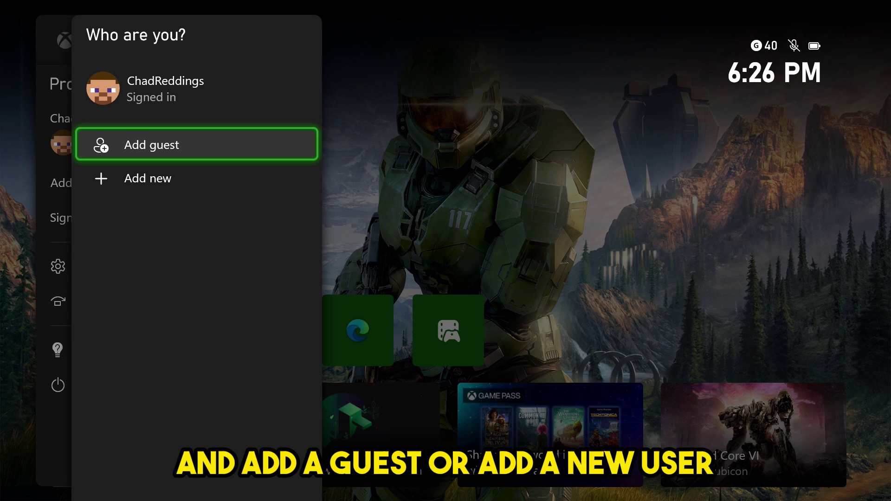
key("Down")
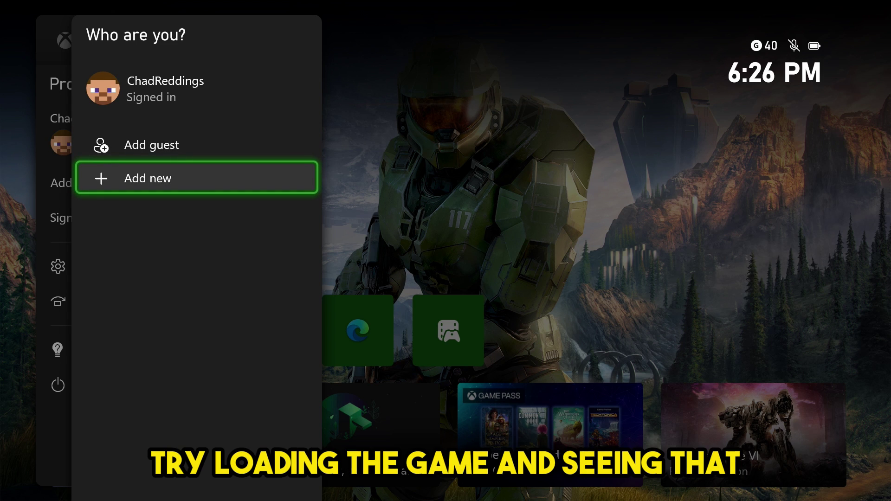
key("Up")
key("Up")
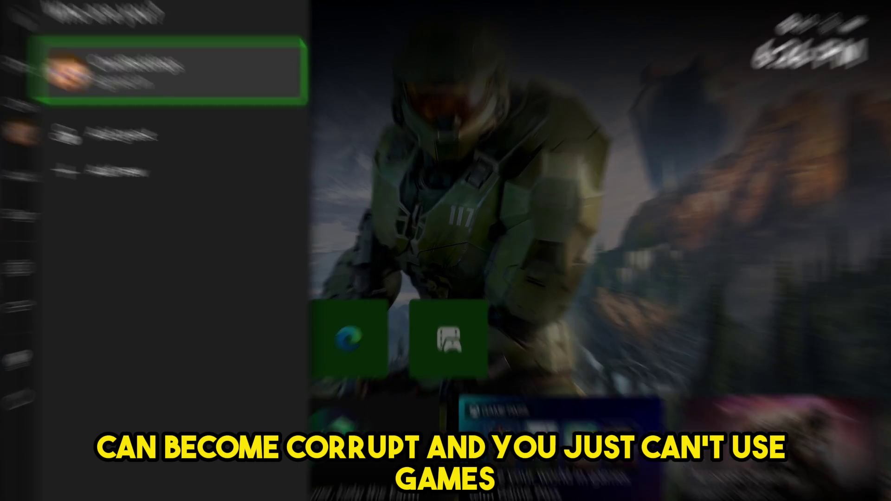
Open the console Settings from the dashboard navigation
key("Left")
key("Left")
key("Left")
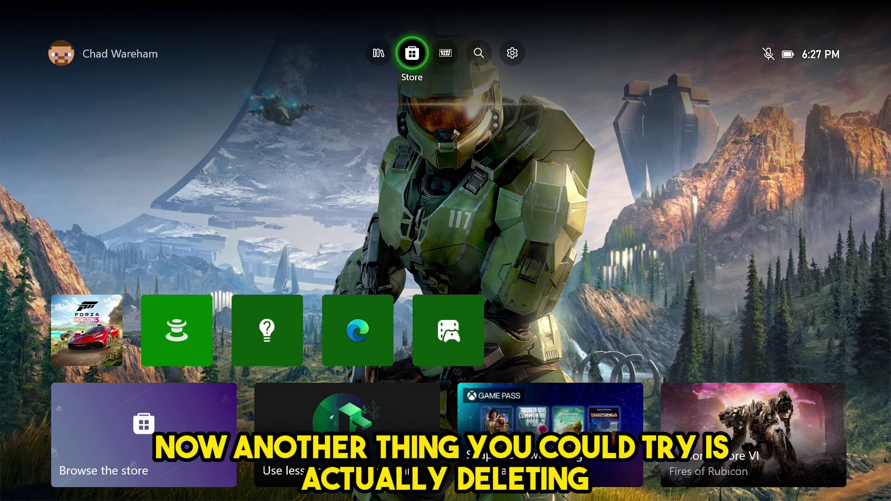
key("Left")
key("Right")
key("Right")
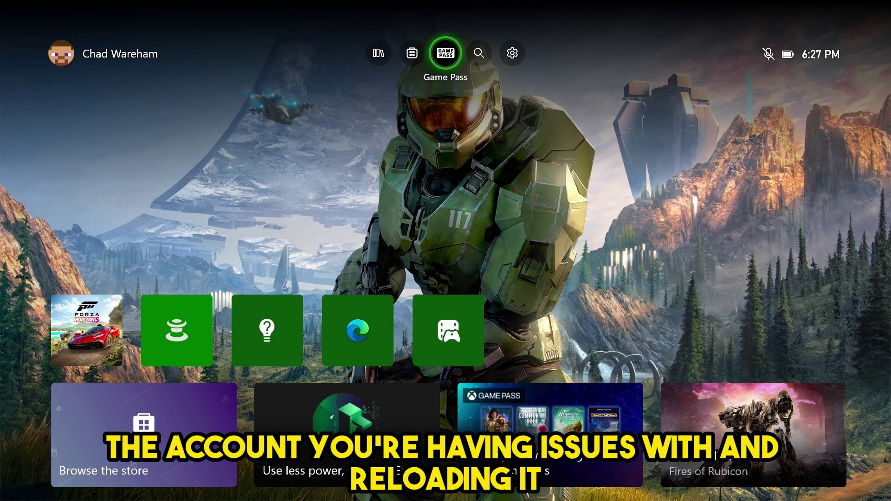
key("Right")
key("Right")
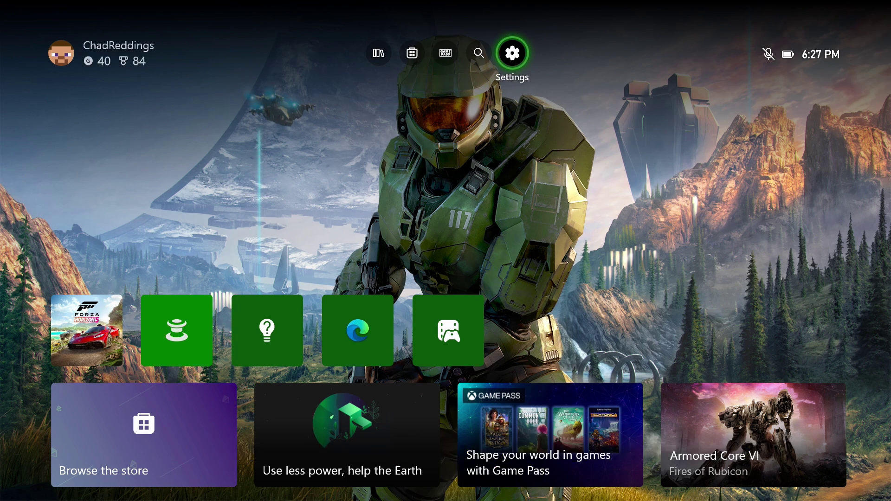
key("Return")
key("Down")
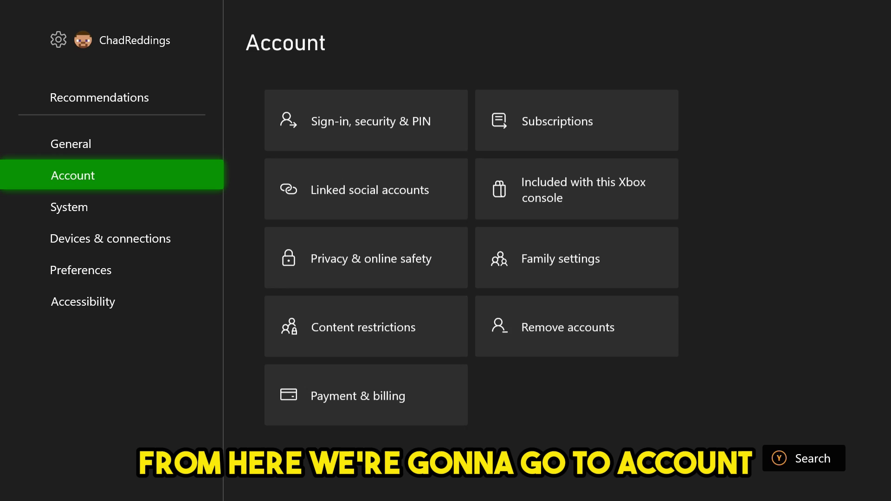
key("Right")
key("Down")
key("Right")
key("Down")
key("Down")
key("Return")
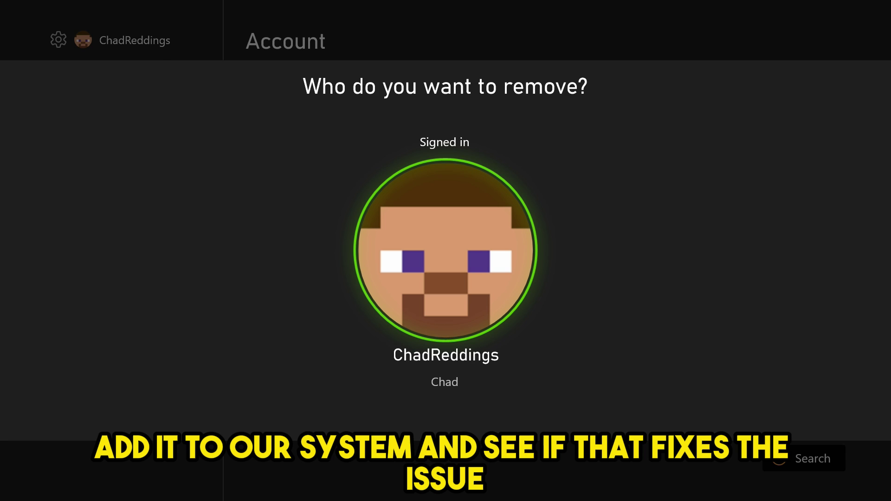
key("Escape")
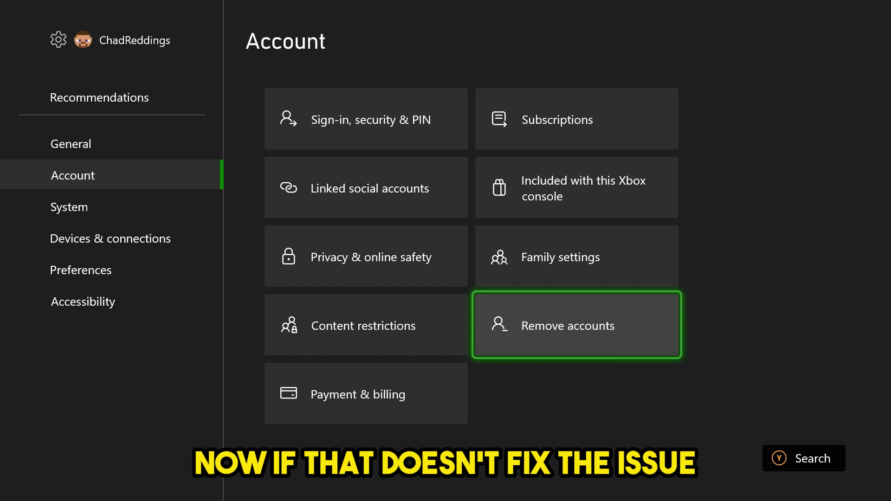
Open System settings to see the storage, updates and console info options
key("Left")
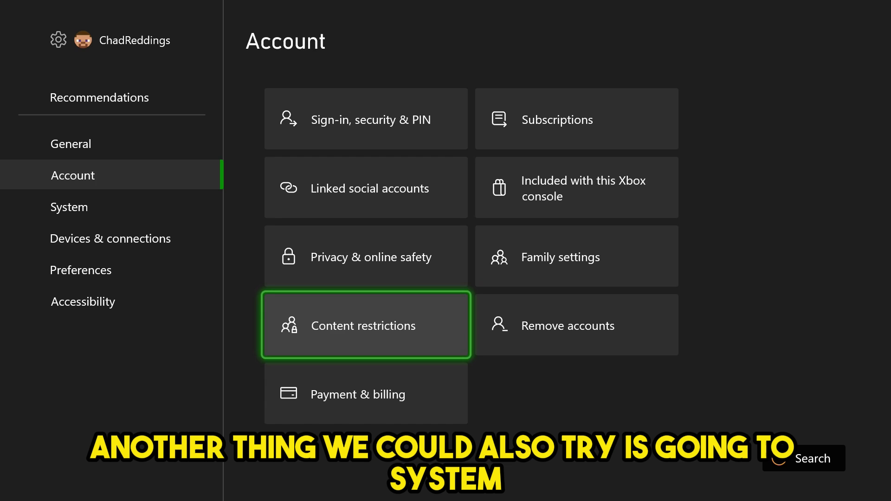
key("Left")
key("Down")
key("Right")
key("Right")
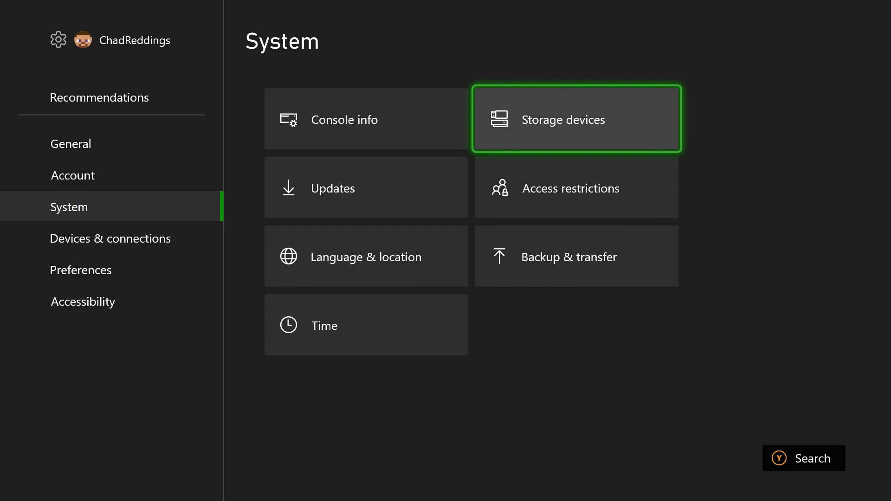